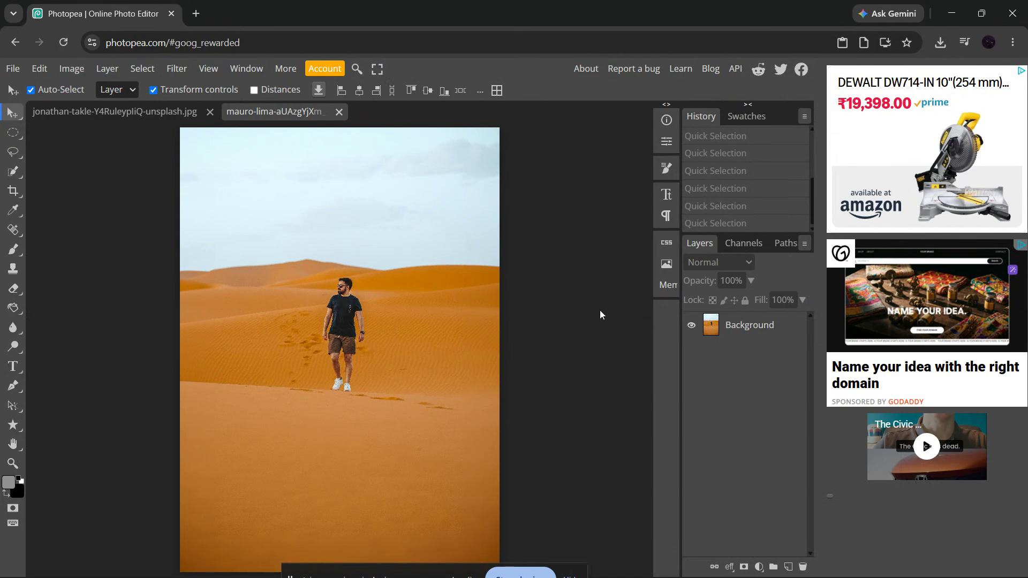
Step: Select the Background layer and switch to the Quick Selection tool for working on the man in the desert
click(747, 336)
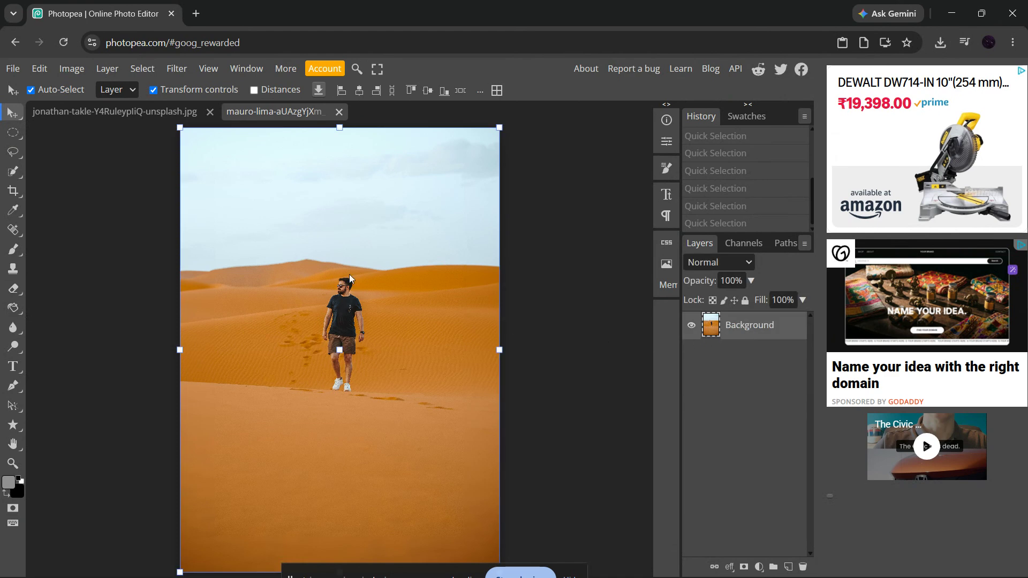
click(18, 169)
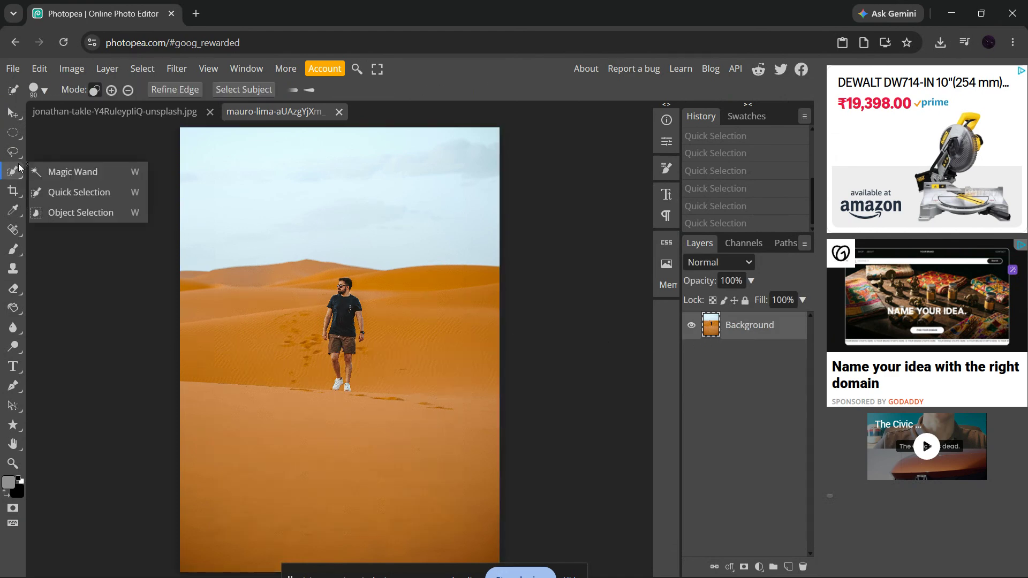
click(48, 170)
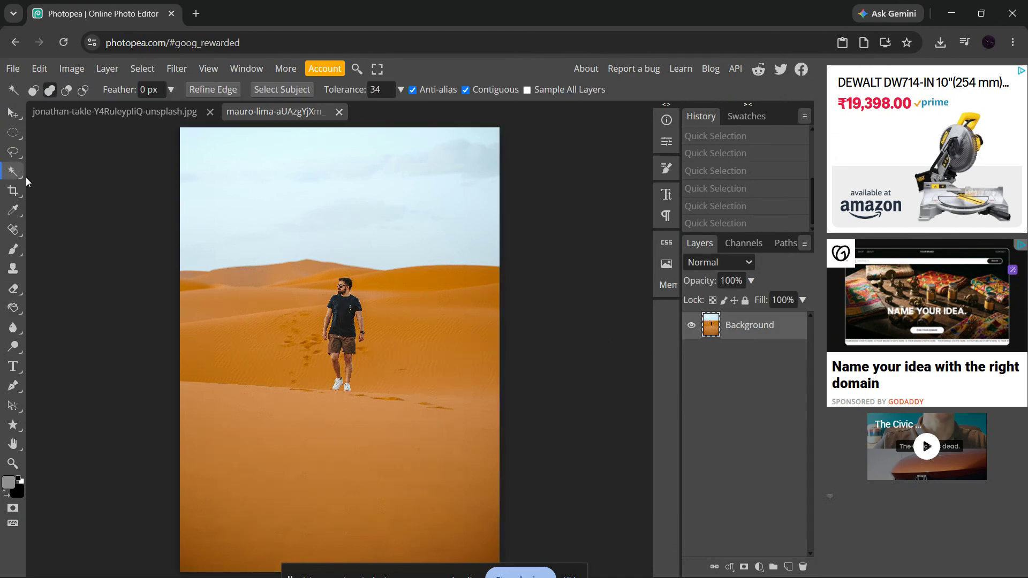
click(15, 173)
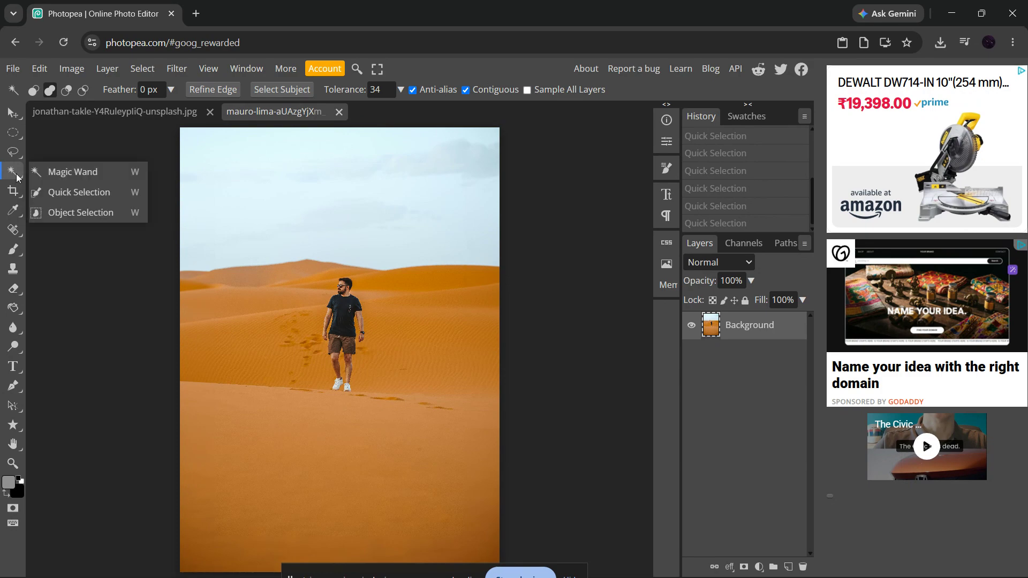
click(88, 194)
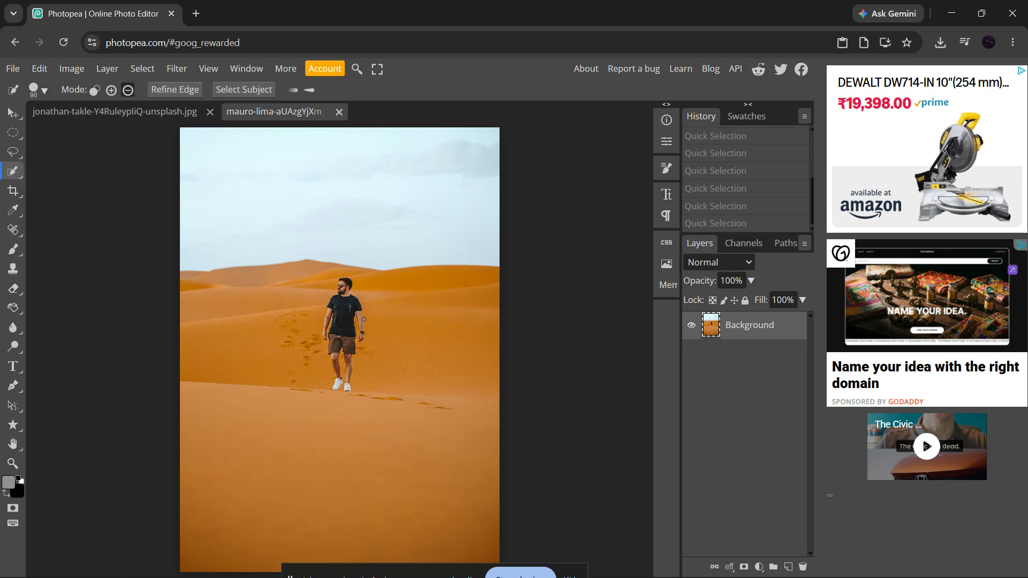
scroll(361, 326, up, 4)
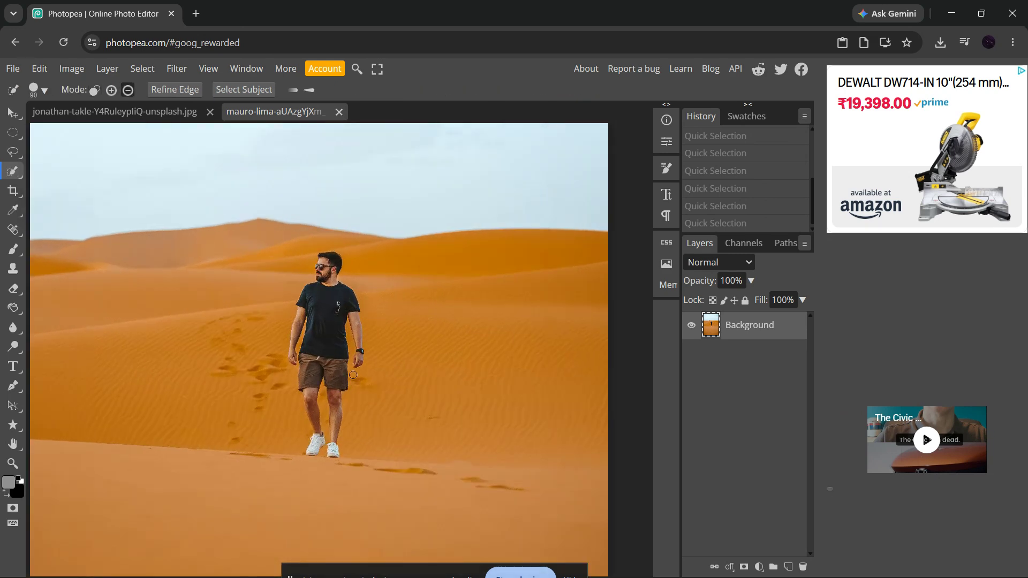
scroll(350, 309, up, 2)
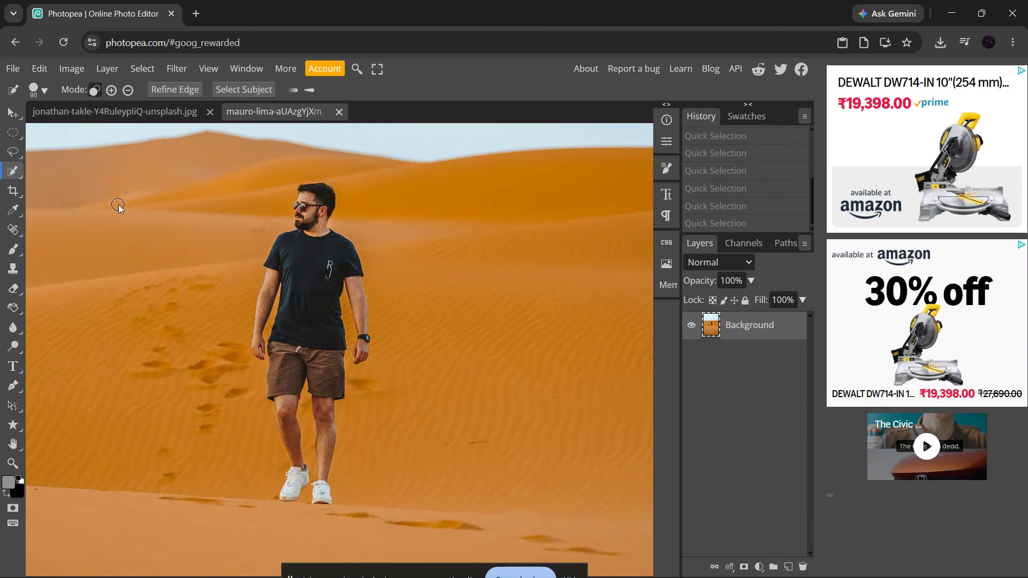
key(w)
key(w)
key(w)
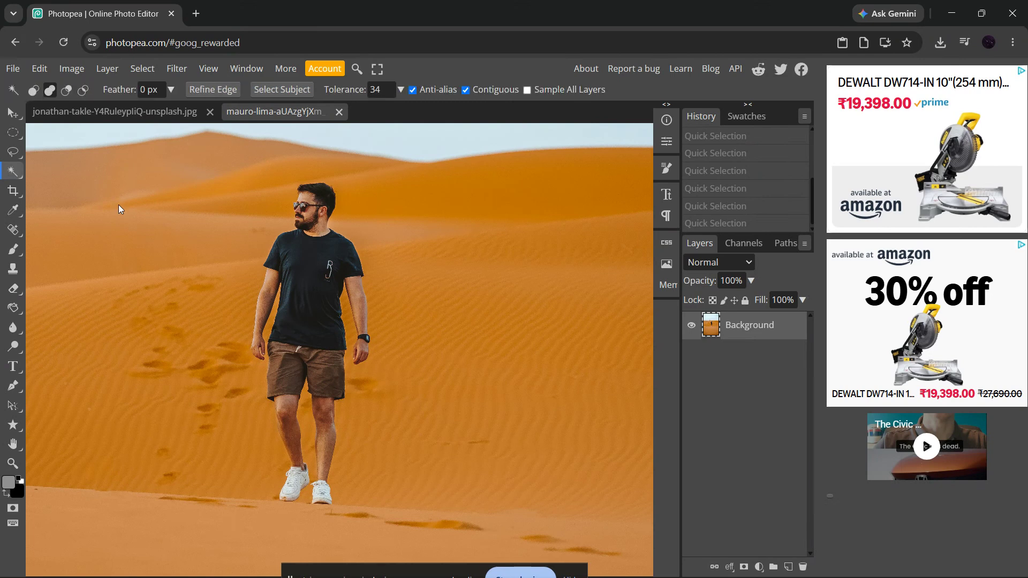
key(w)
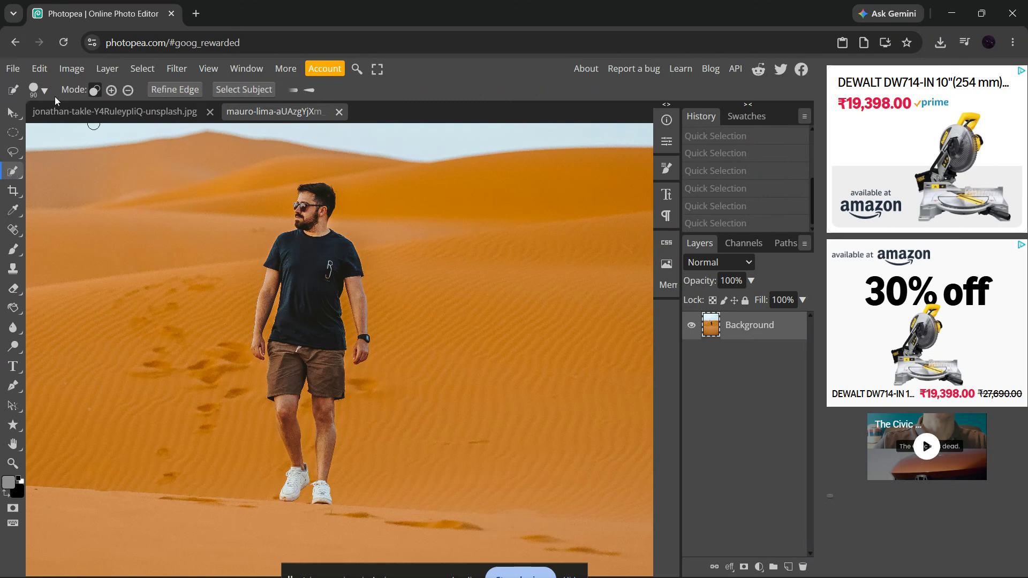
click(36, 90)
click(35, 88)
Step: Start a Quick Selection on the man's face and shirt, and subtract the dunes around him from it
click(310, 223)
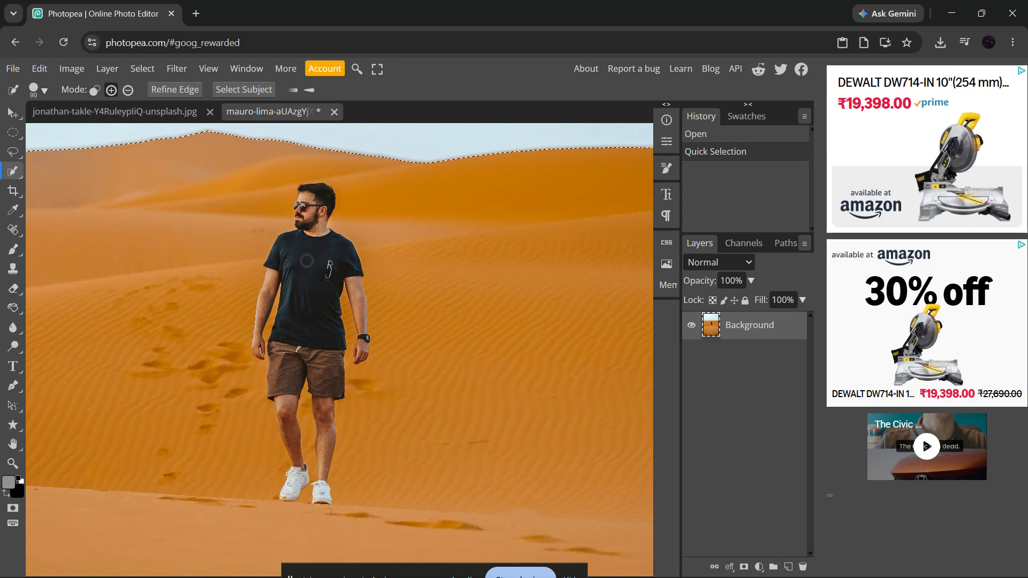
click(306, 260)
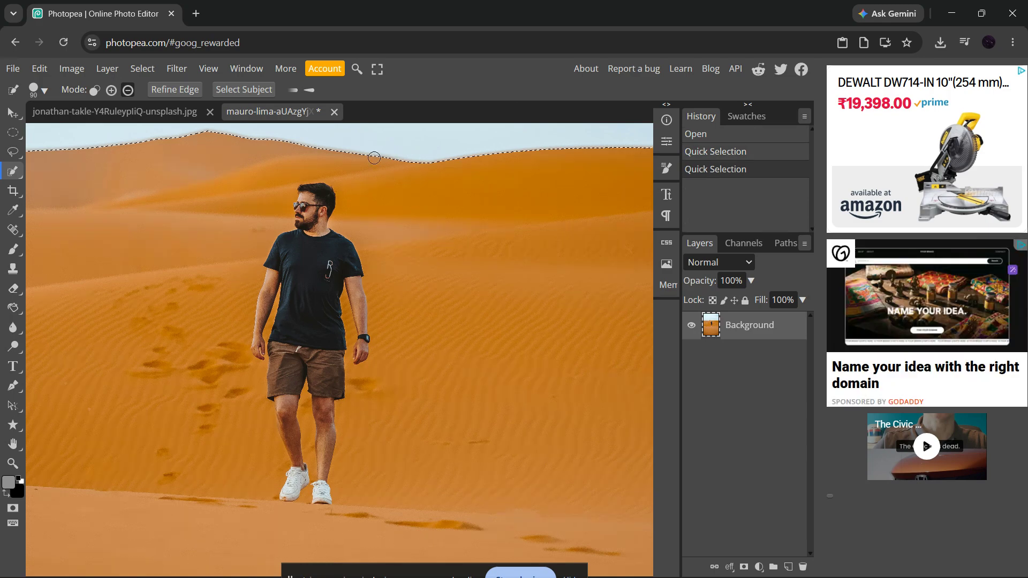
drag(374, 157, 372, 248)
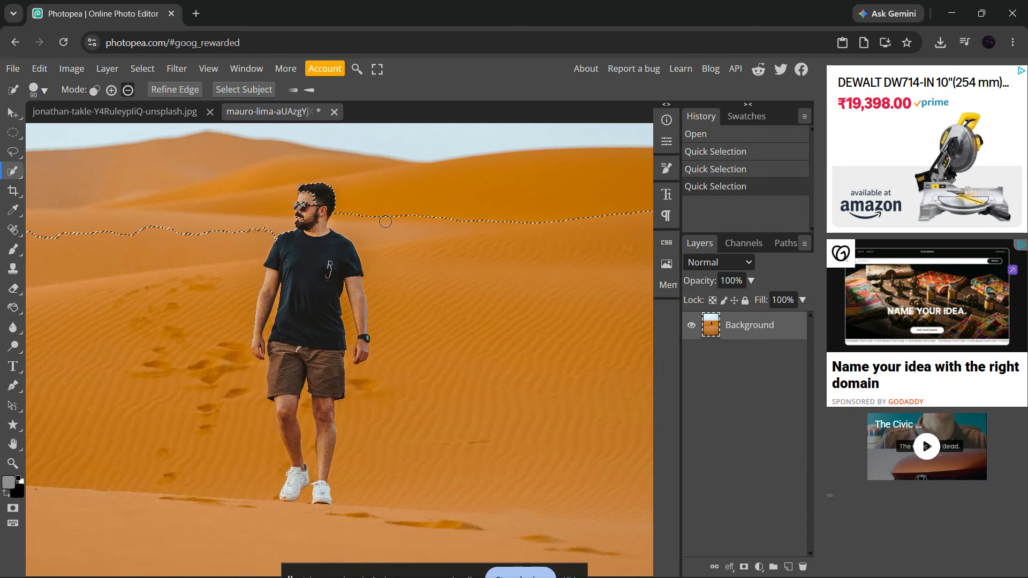
drag(386, 222, 387, 227)
Step: Enlarge the Quick Selection brush to size 1000
key(bracketright)
key(bracketright)
key(bracketright)
key(bracketright)
key(bracketright)
key(bracketright)
key(bracketright)
key(bracketright)
key(bracketright)
key(bracketright)
key(bracketright)
key(bracketright)
key(bracketright)
key(bracketright)
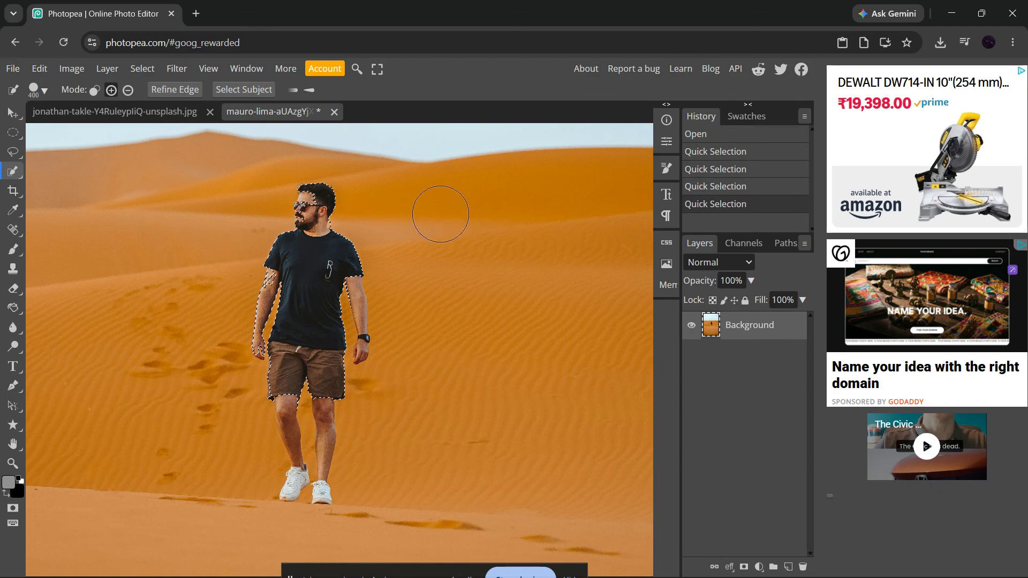
key(ctrl+0)
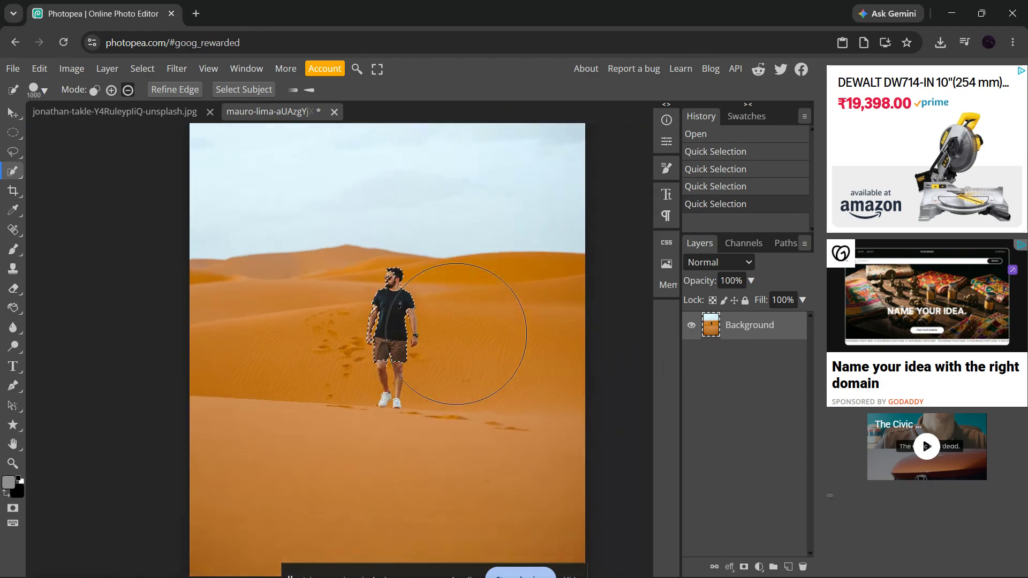
scroll(431, 402, up, 5)
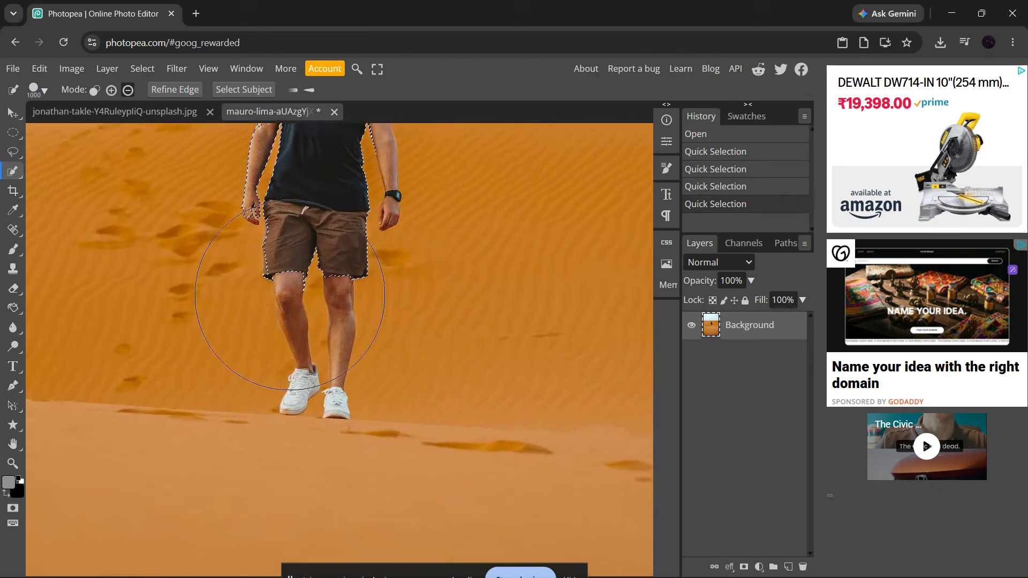
Step: Reduce the Quick Selection brush to size 150
key(bracketleft)
key(bracketleft)
key(bracketleft)
key(bracketleft)
key(bracketleft)
key(bracketleft)
key(bracketleft)
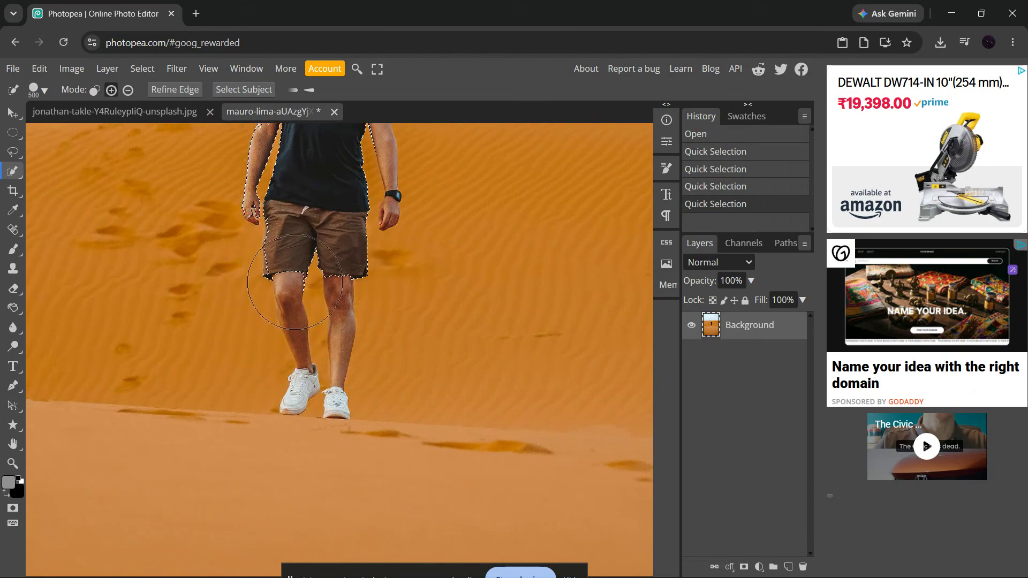
key(bracketleft)
key(bracketleft)
key(bracketleft)
key(bracketleft)
Step: Add the man's watch arm and hand to the selection with the brush reduced to 70, subtracting the sand between arm and torso
scroll(308, 255, up, 4)
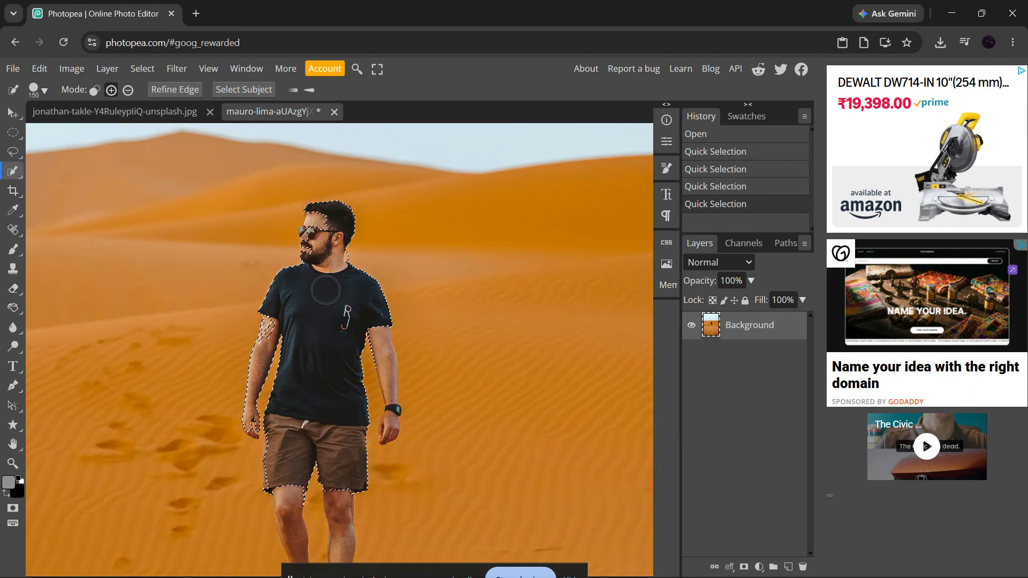
scroll(390, 352, up, 1)
scroll(391, 351, up, 2)
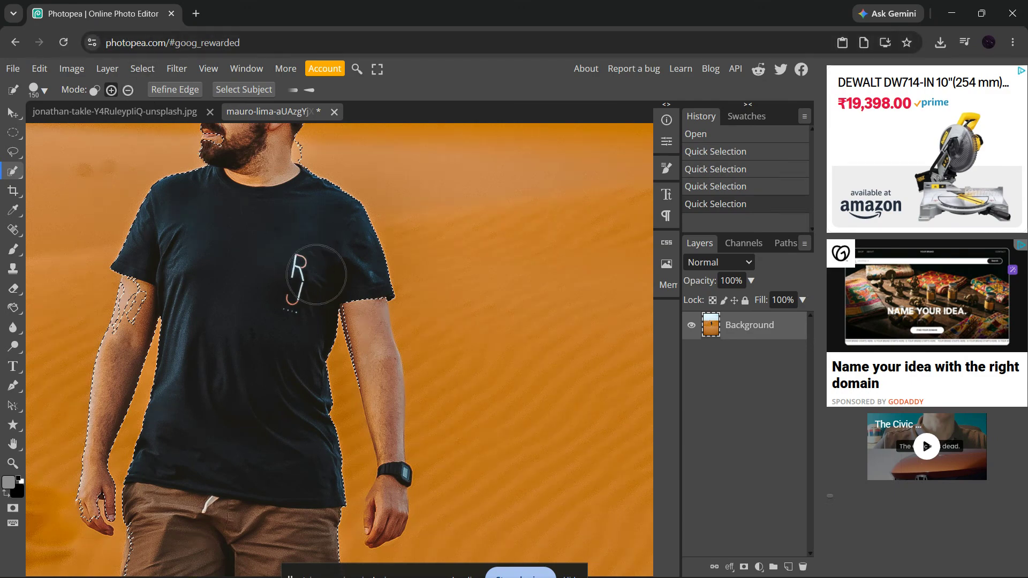
key(bracketleft)
key(bracketleft)
key(bracketleft)
mouse_move(367, 315)
mouse_down()
mouse_move(394, 370)
mouse_move(395, 420)
mouse_move(390, 440)
mouse_move(354, 456)
mouse_up()
key(bracketleft)
key(bracketleft)
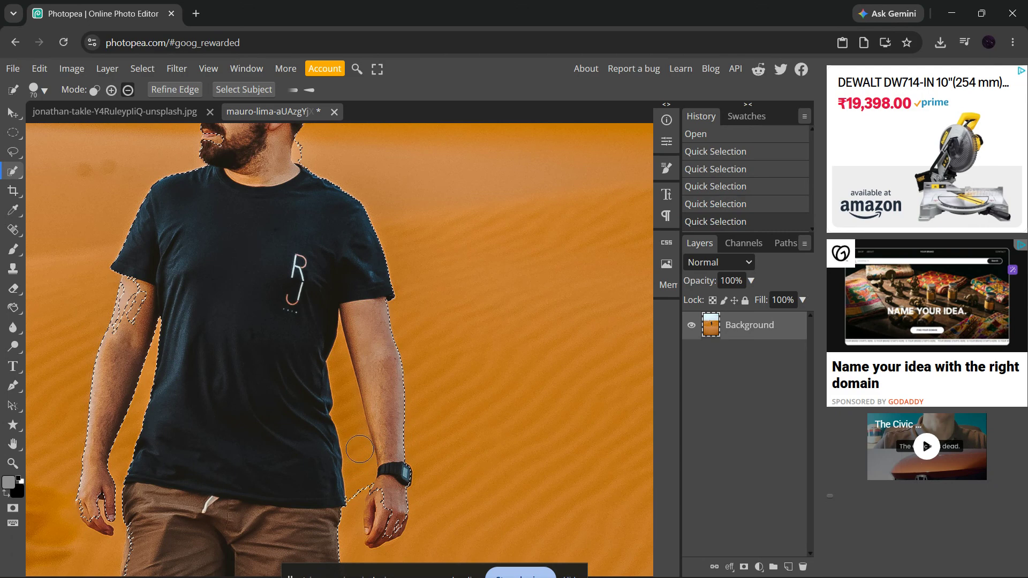
click(360, 449)
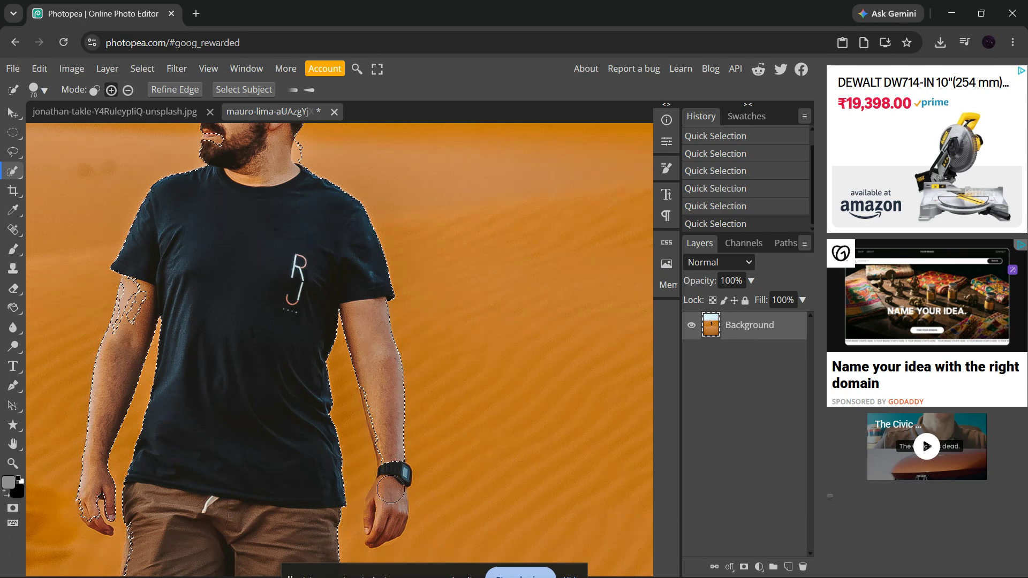
click(390, 489)
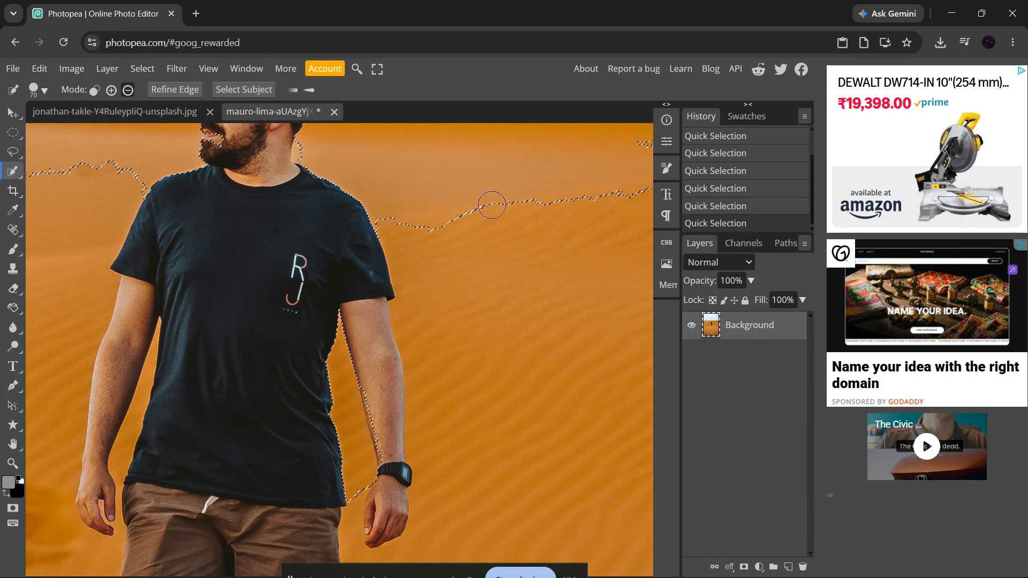
Step: Subtract the sand that spilled into the selection around the man's shoulders and watch hand
alt+click(426, 229)
scroll(454, 375, down, 4)
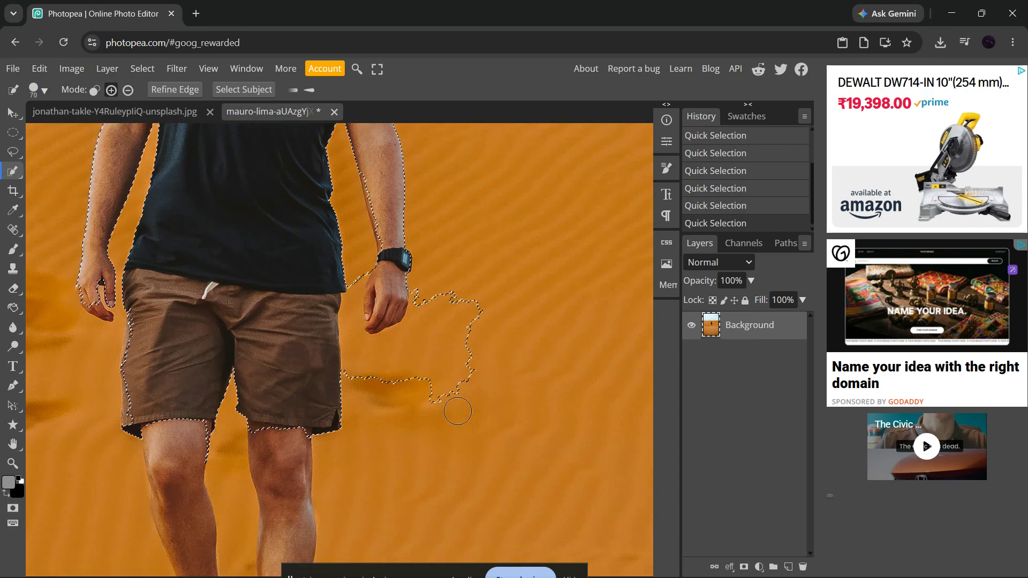
alt+click(425, 380)
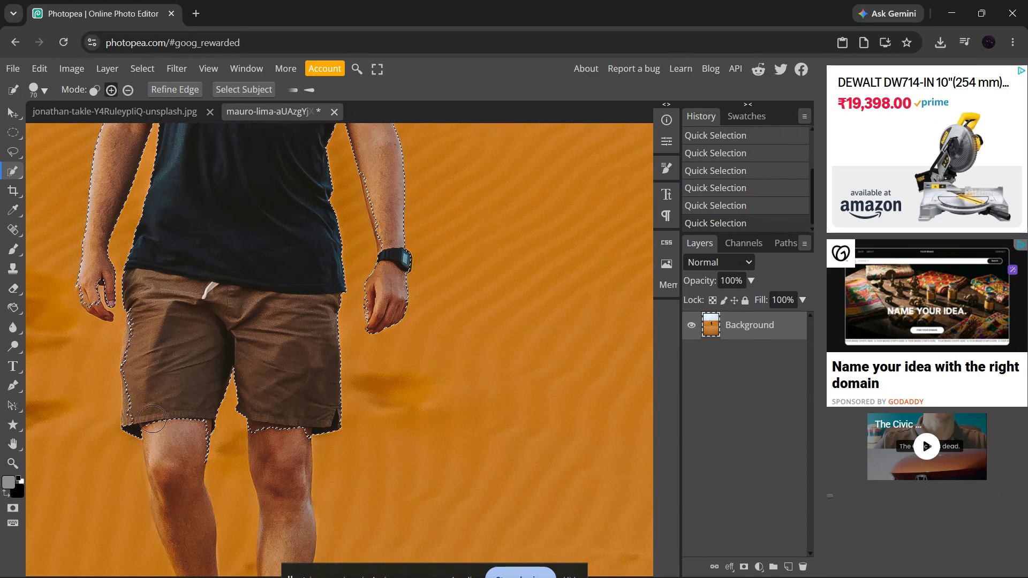
Step: Add both bare legs below the shorts to the selection and subtract the spilled sand around the shoes
scroll(107, 321, down, 4)
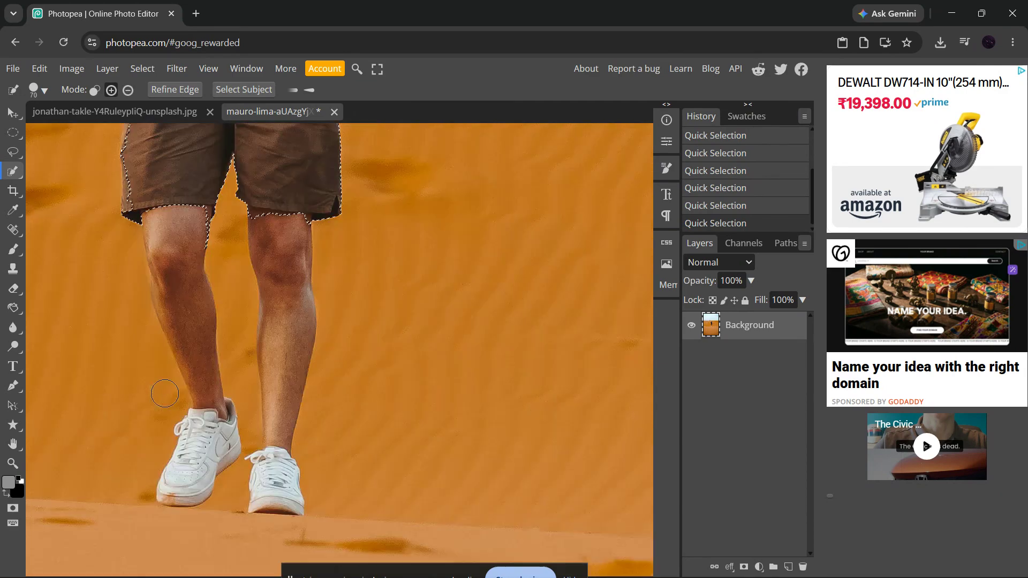
click(168, 235)
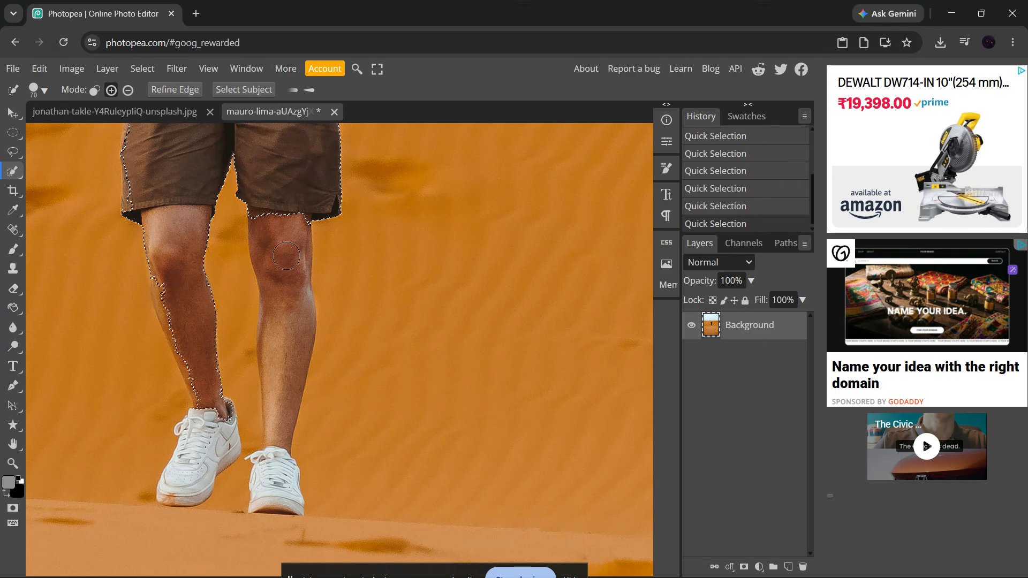
drag(286, 256, 284, 349)
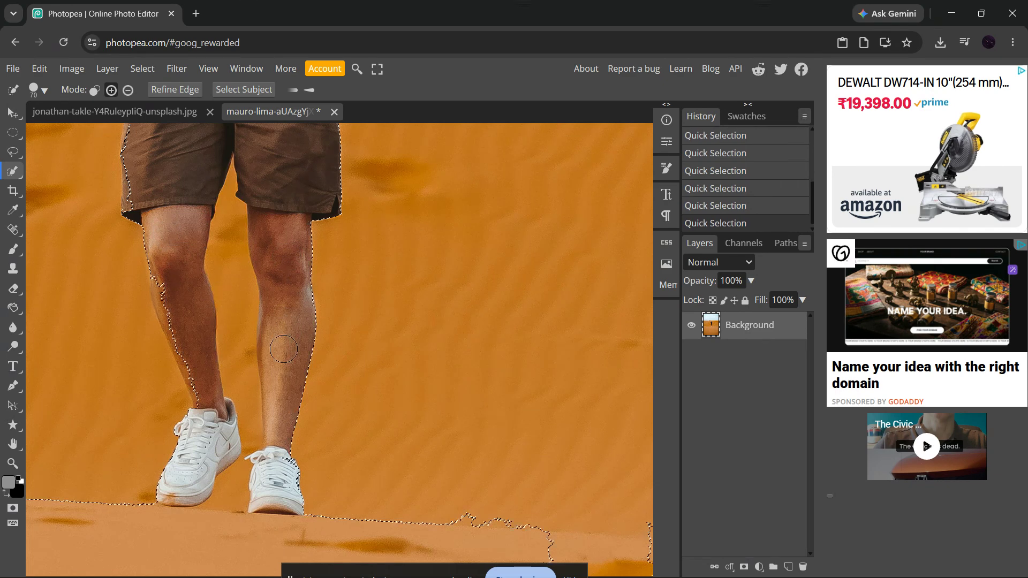
key(alt)
mouse_move(350, 515)
mouse_down()
mouse_move(261, 552)
mouse_move(213, 528)
mouse_move(229, 501)
mouse_up()
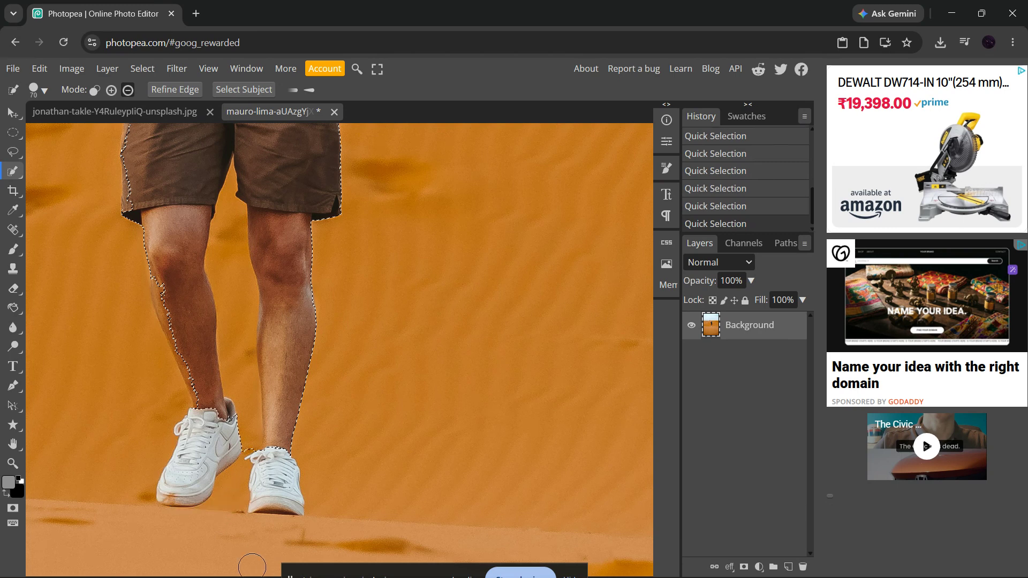
Step: Add the raised shoe and the outer edge of its leg to the selection, subtracting the spilled sand beside them
click(191, 479)
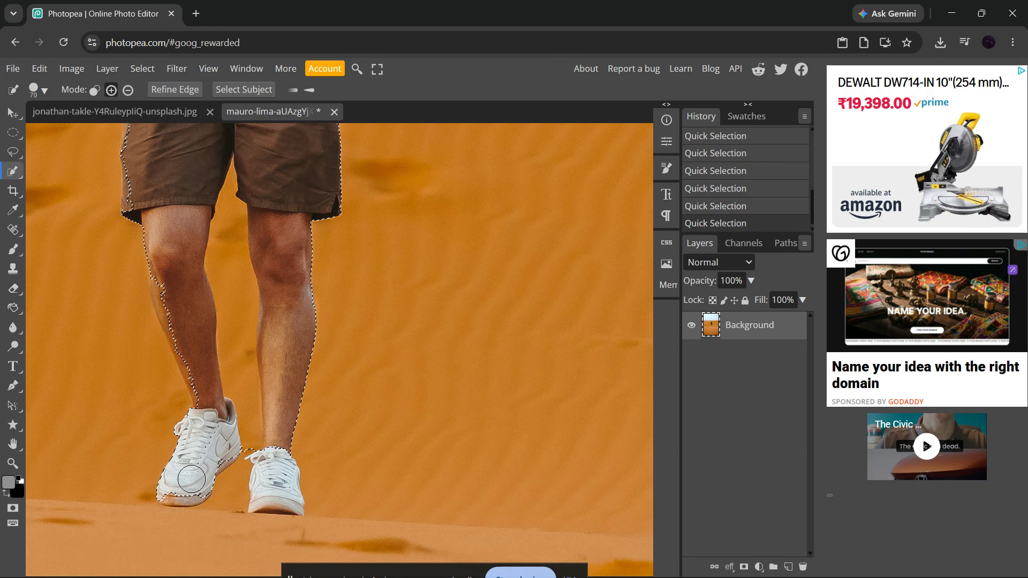
click(197, 377)
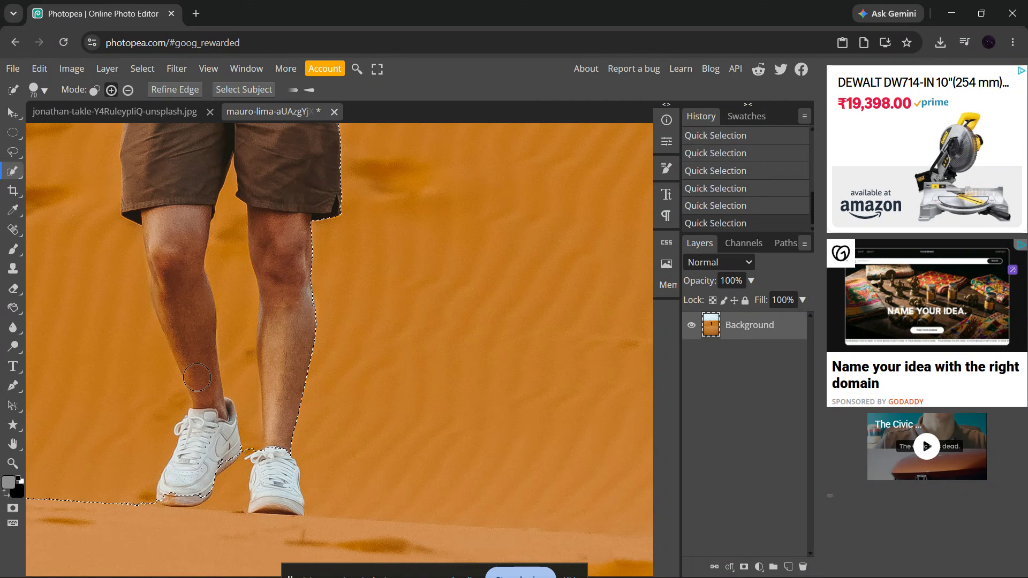
alt+click(110, 506)
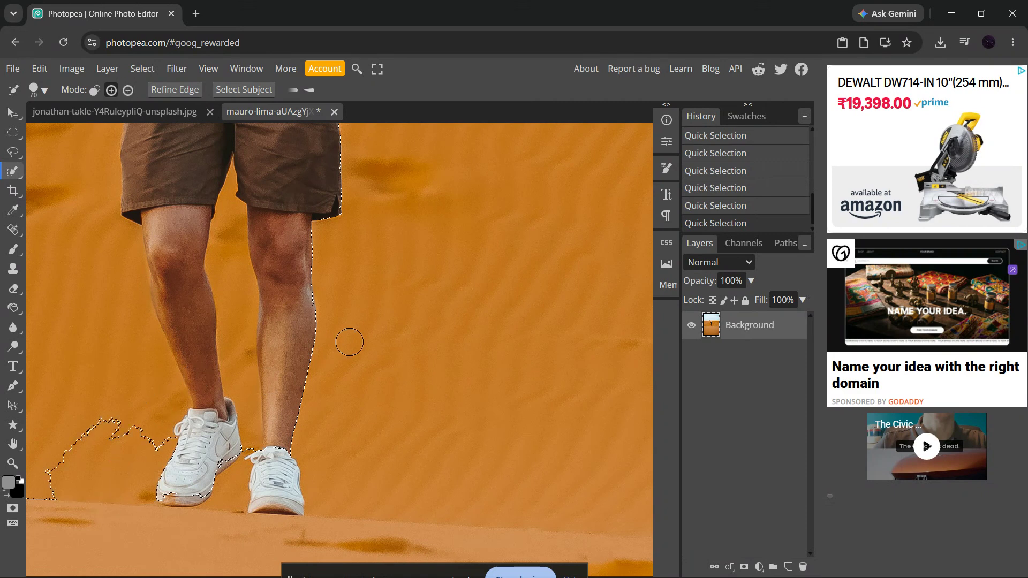
alt+click(124, 432)
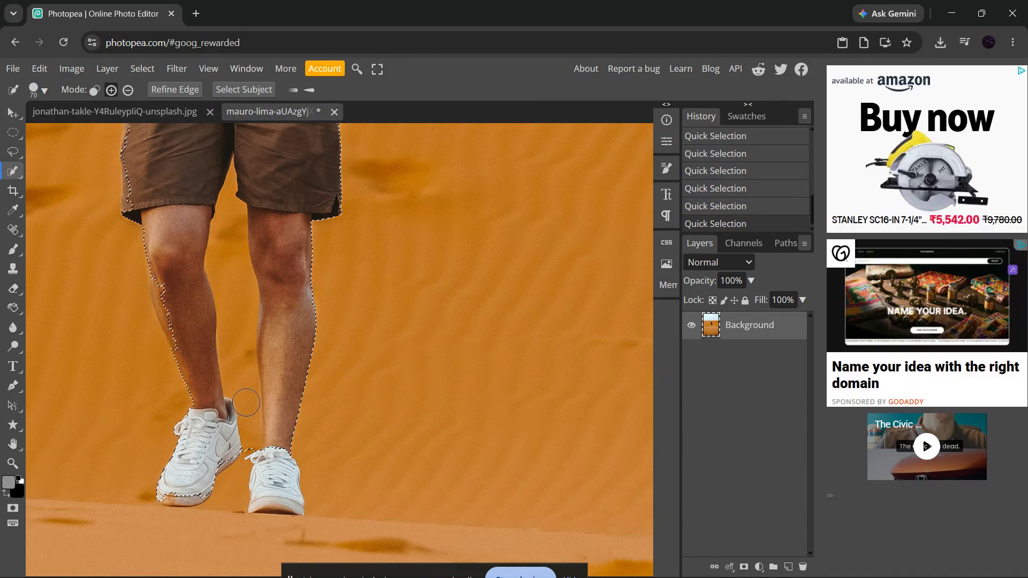
Step: Add the raised shoe's sole and toe to the selection with the brush reduced to 20, subtracting the sand spilled beside the toe
scroll(136, 460, up, 6)
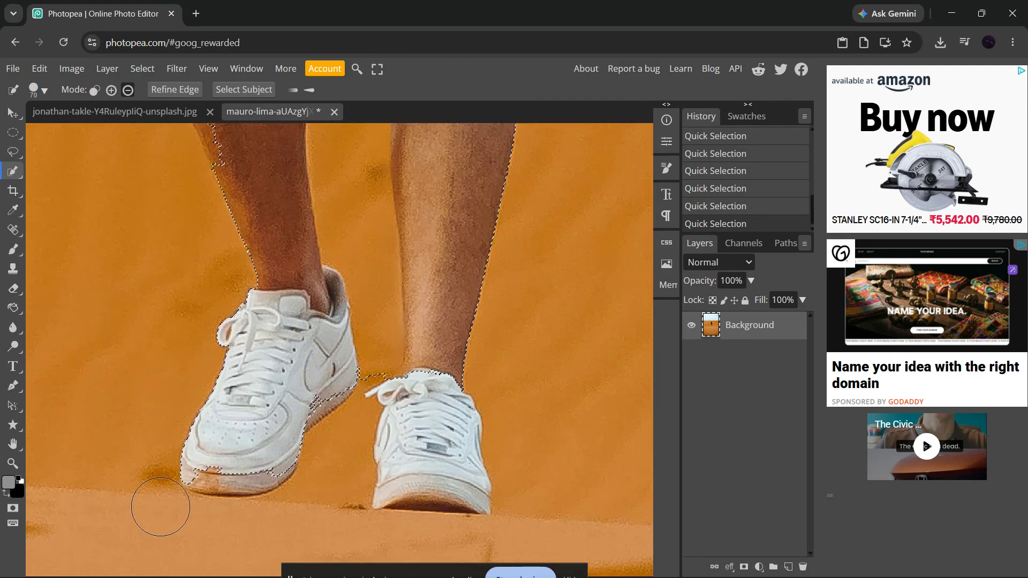
key(bracketleft)
key(bracketleft)
key(bracketleft)
key(bracketleft)
key(bracketleft)
key(bracketleft)
key(bracketleft)
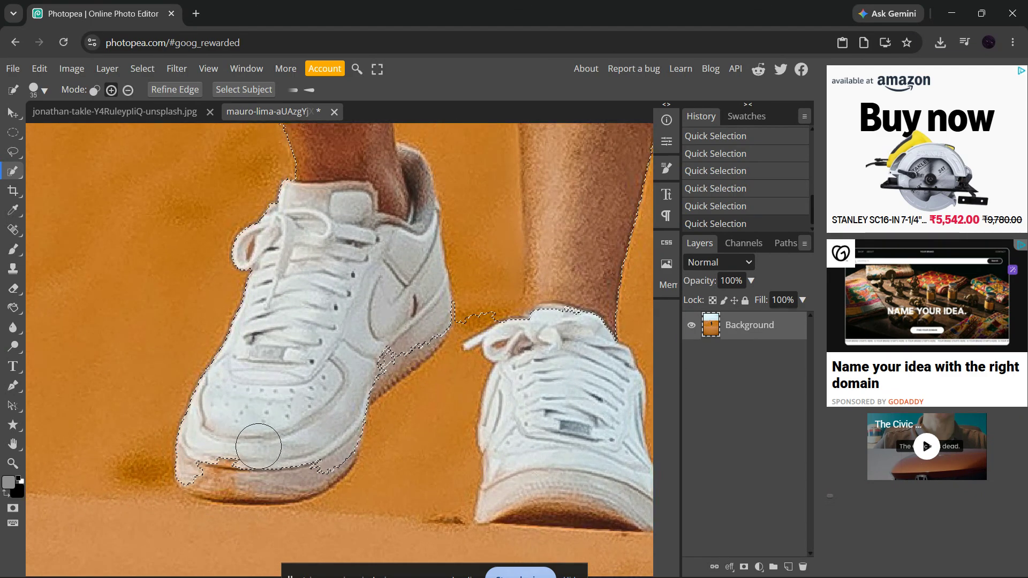
key(bracketleft)
drag(211, 472, 238, 472)
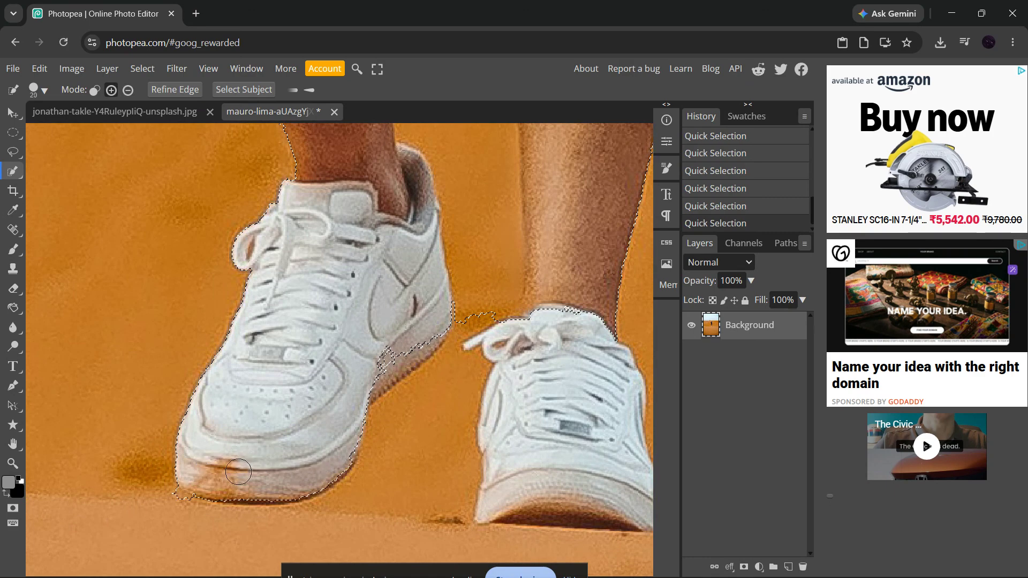
alt+click(173, 503)
Step: Add the planted shoe down to its sole to the selection and subtract the sand between the two legs
mouse_move(583, 414)
mouse_down()
mouse_move(623, 495)
mouse_move(564, 496)
mouse_up()
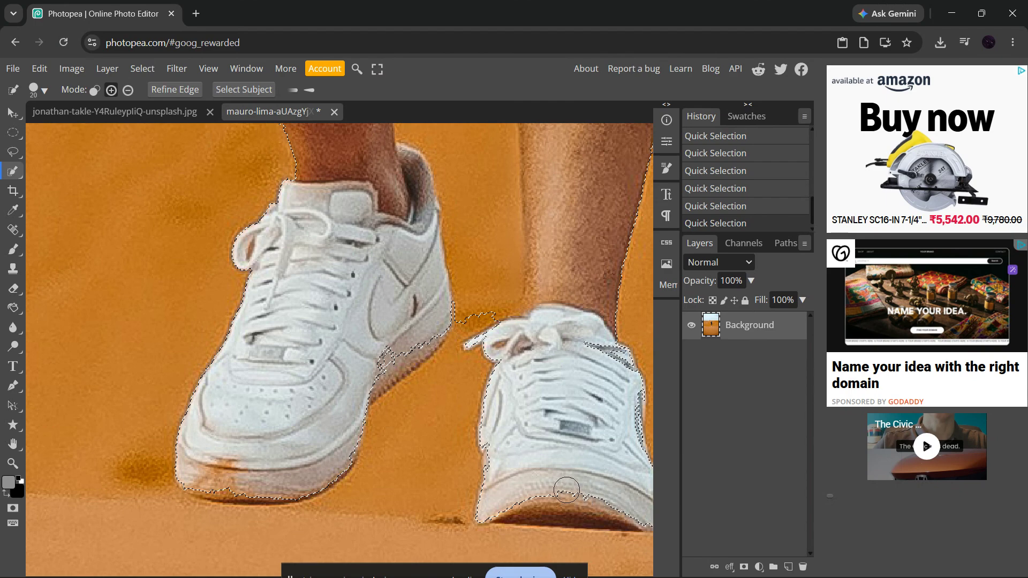
drag(566, 490, 608, 461)
key(alt)
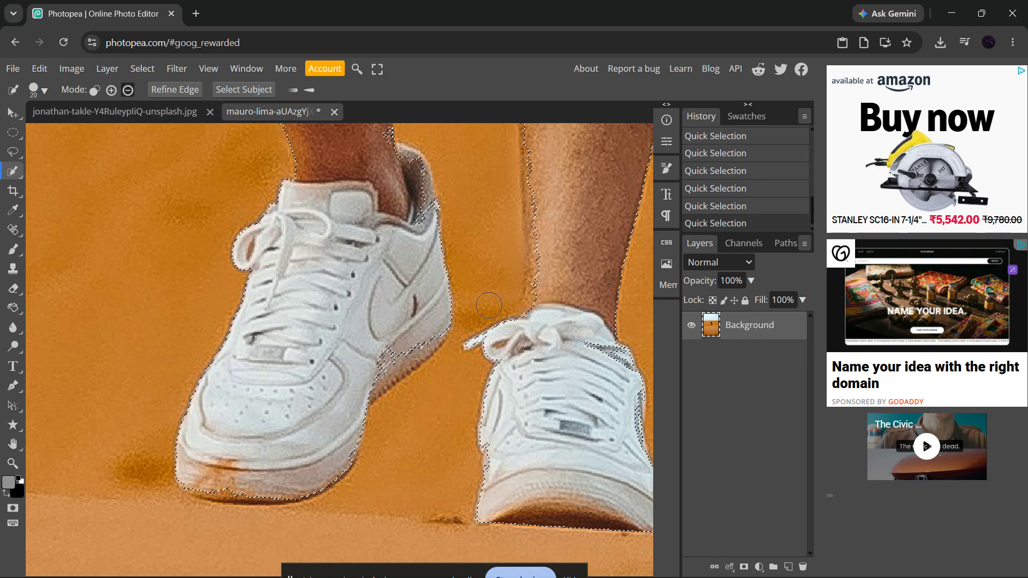
Step: Add the missing outer calf edge of the raised-shoe leg to the selection and remove the sand picked up beside it
scroll(490, 246, down, 6)
scroll(493, 235, up, 6)
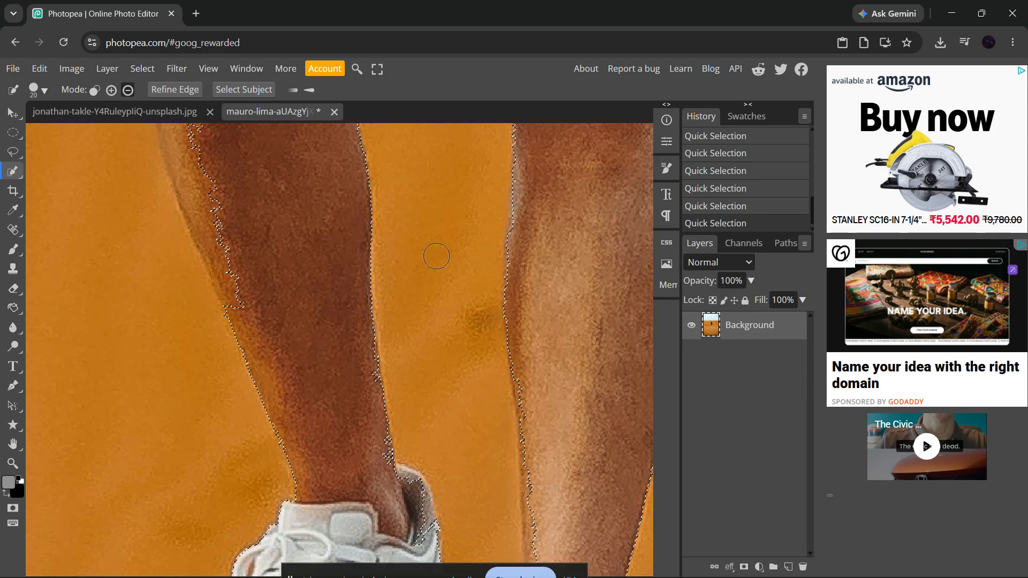
alt+scroll(434, 247, down, 3)
scroll(434, 247, up, 3)
scroll(401, 257, down, 1)
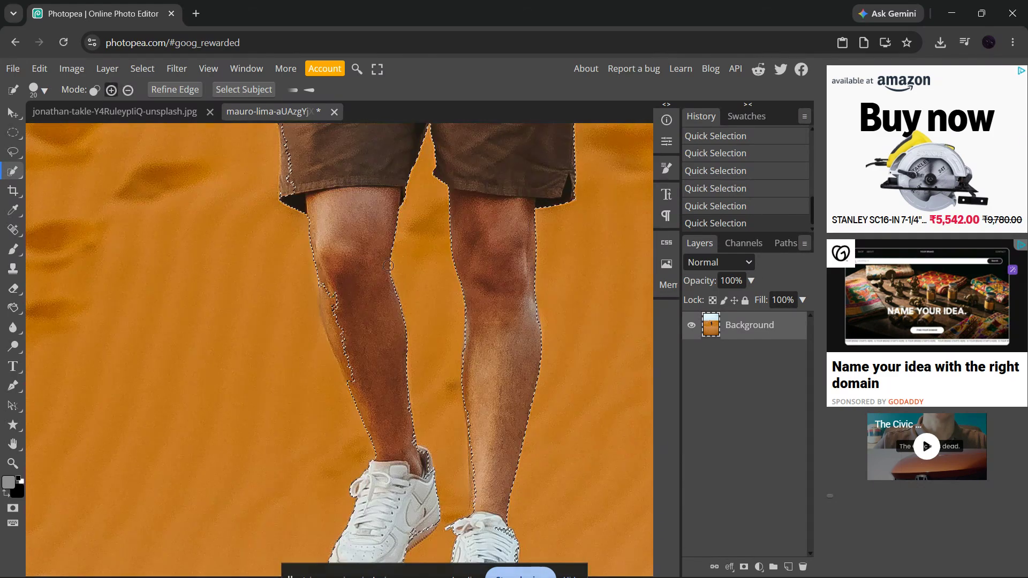
drag(335, 335, 275, 393)
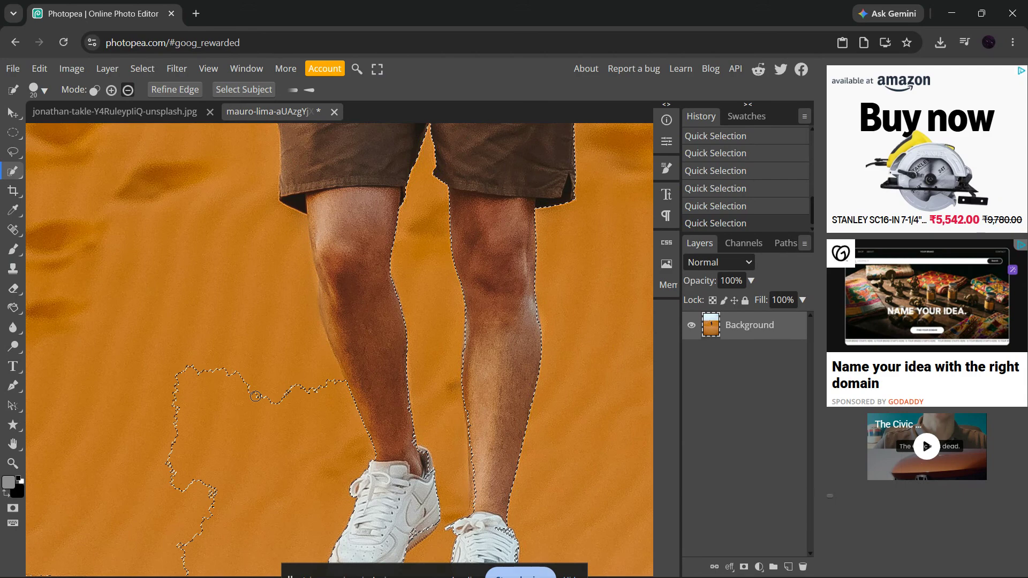
key(ctrl+z)
Step: Add the outer edge of the shorts below the watchless hand to the selection and subtract the spilled sand beside it
scroll(285, 357, up, 5)
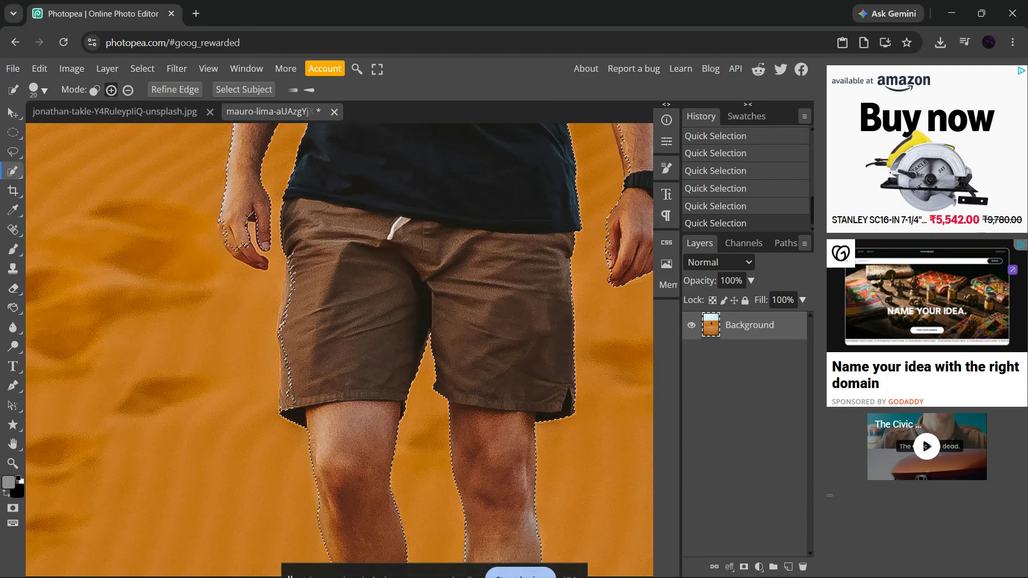
mouse_move(291, 402)
mouse_down()
mouse_move(278, 453)
mouse_move(284, 525)
mouse_up()
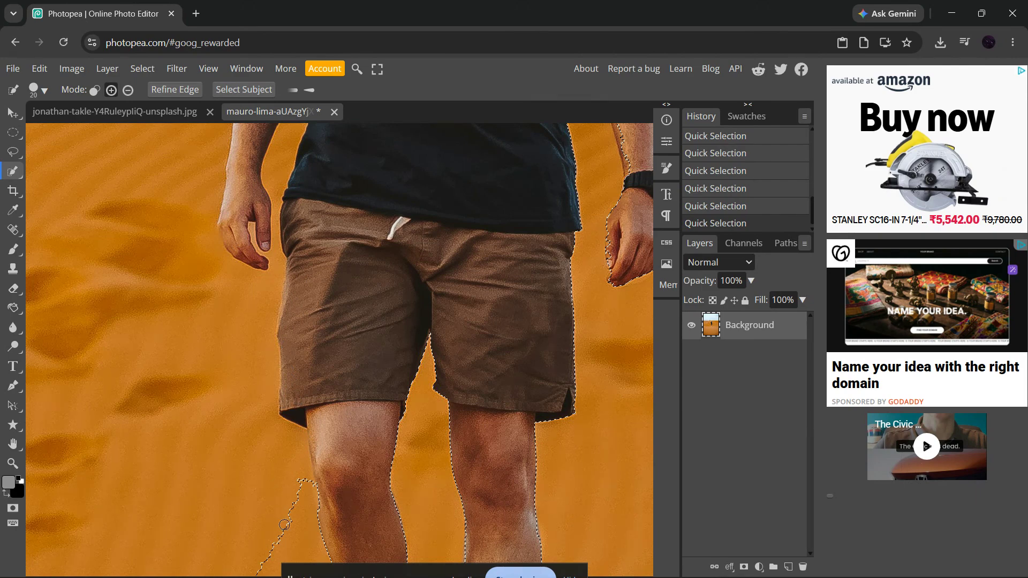
key(alt)
drag(287, 529, 287, 411)
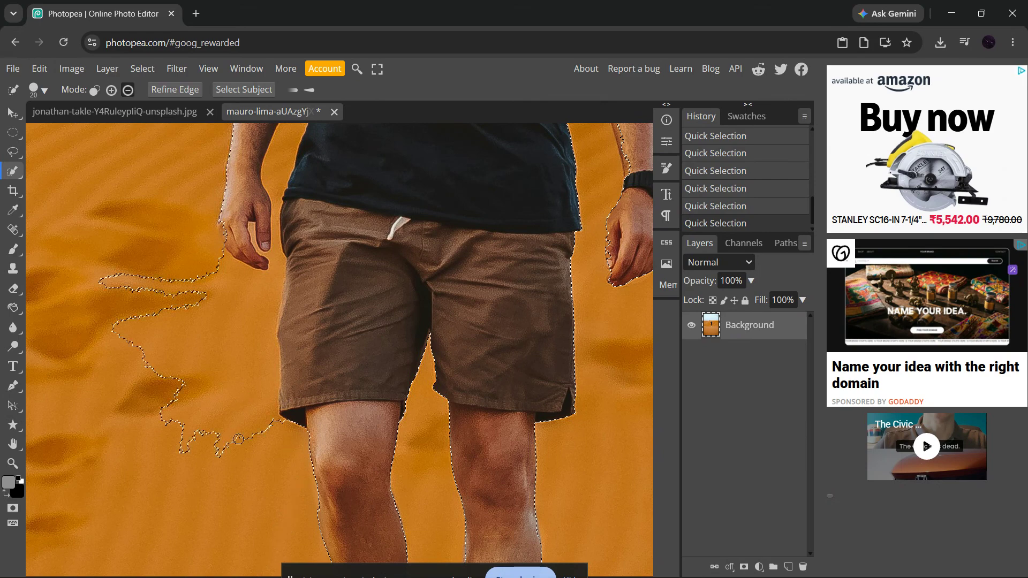
drag(239, 439, 198, 324)
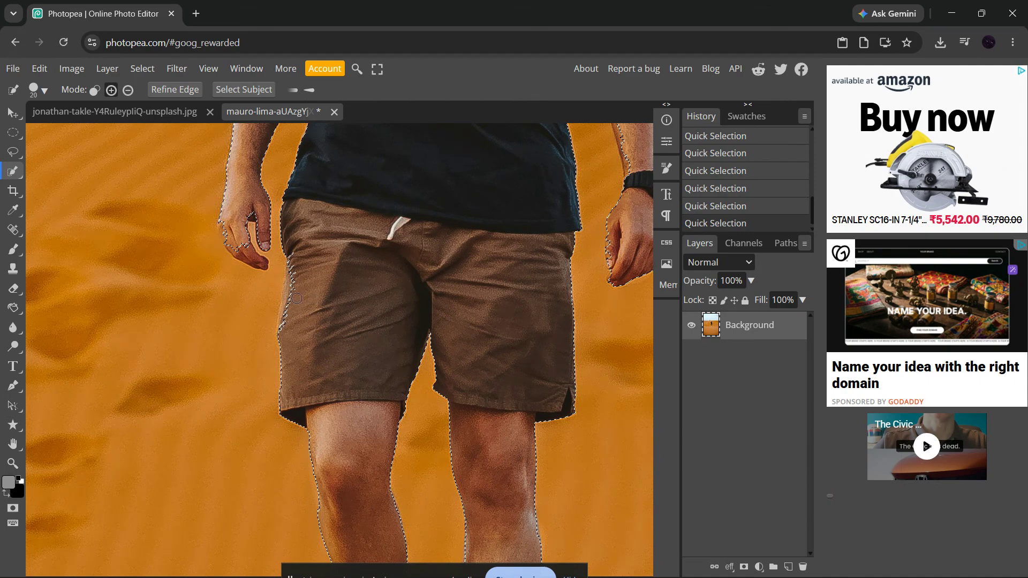
Step: Add the unselected patch of the watchless upper arm below the sleeve and subtract the sand spilled beside it
scroll(296, 298, up, 6)
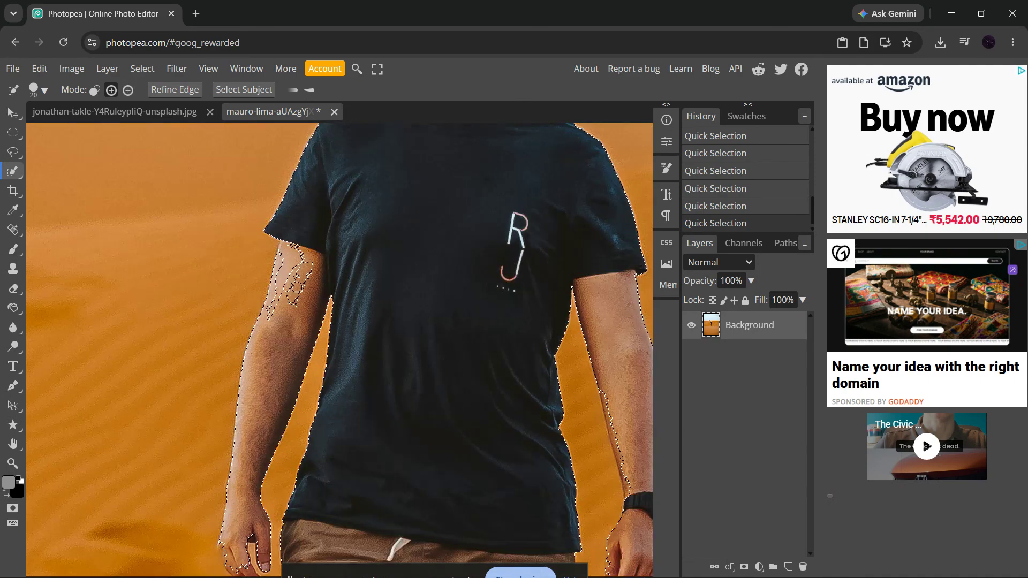
drag(287, 287, 304, 285)
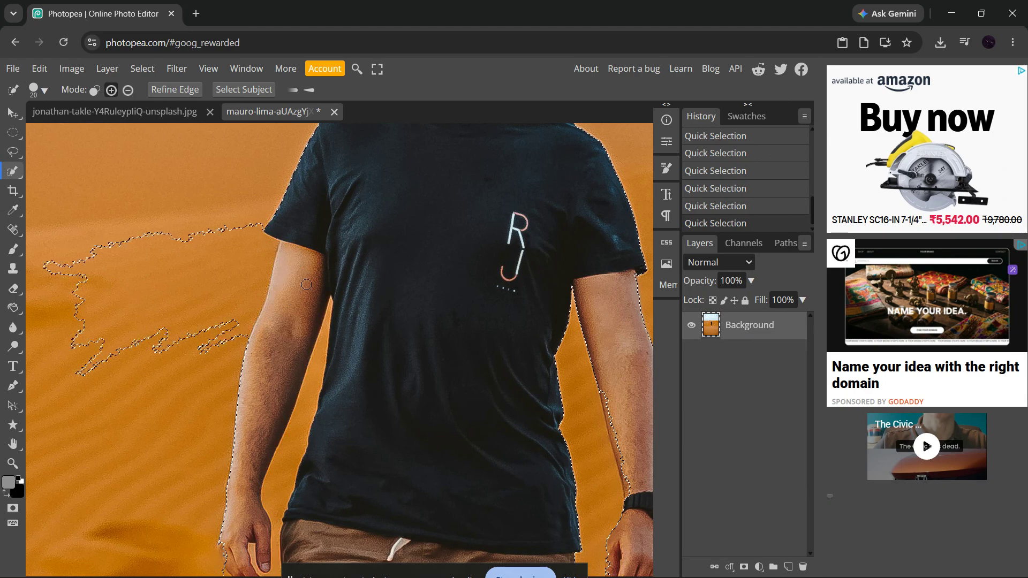
alt+click(224, 318)
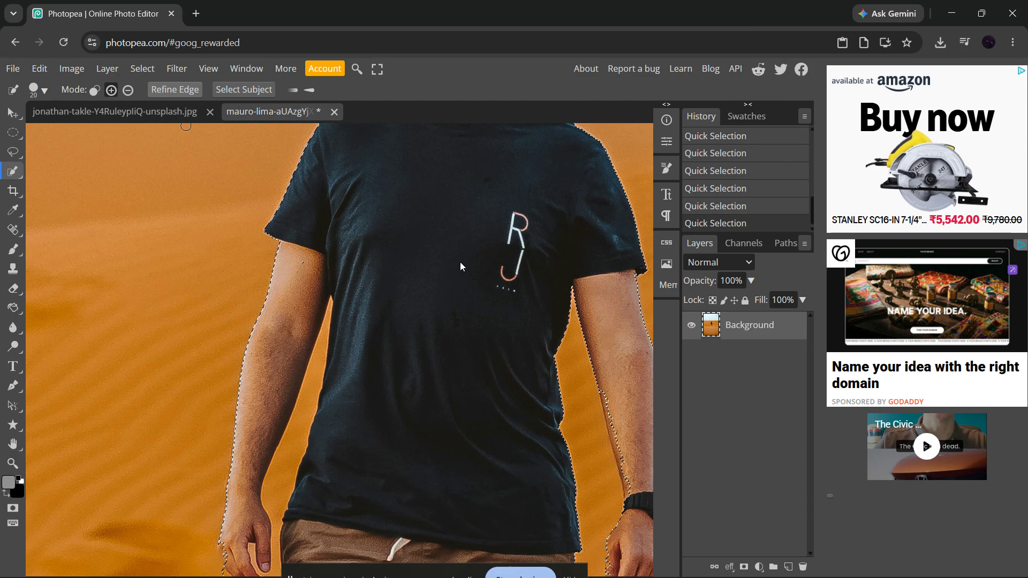
Step: Open Refine Edge for the selection and reduce its brush size to 125
key(ctrl+alt+r)
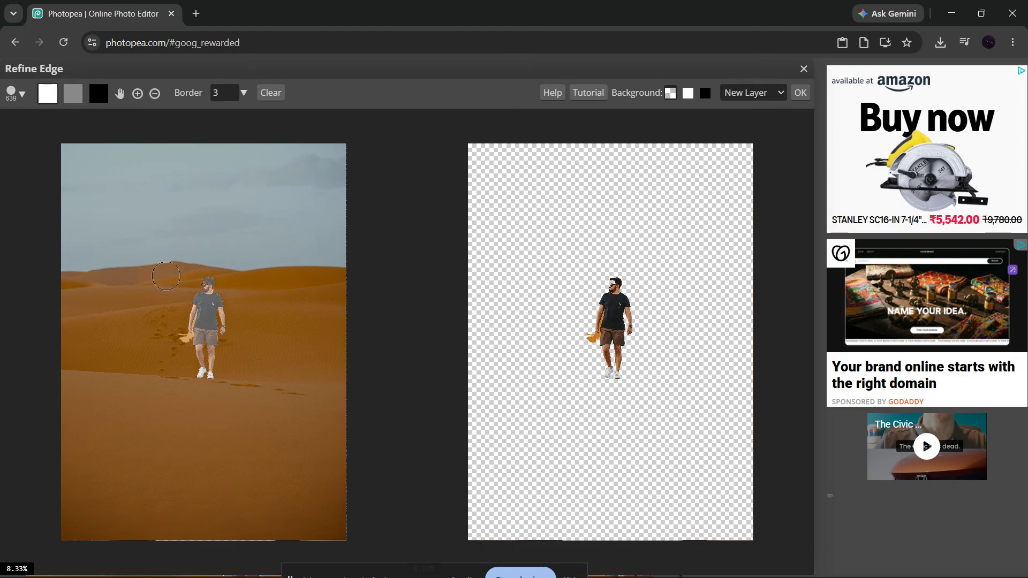
scroll(161, 279, up, 5)
scroll(160, 279, up, 2)
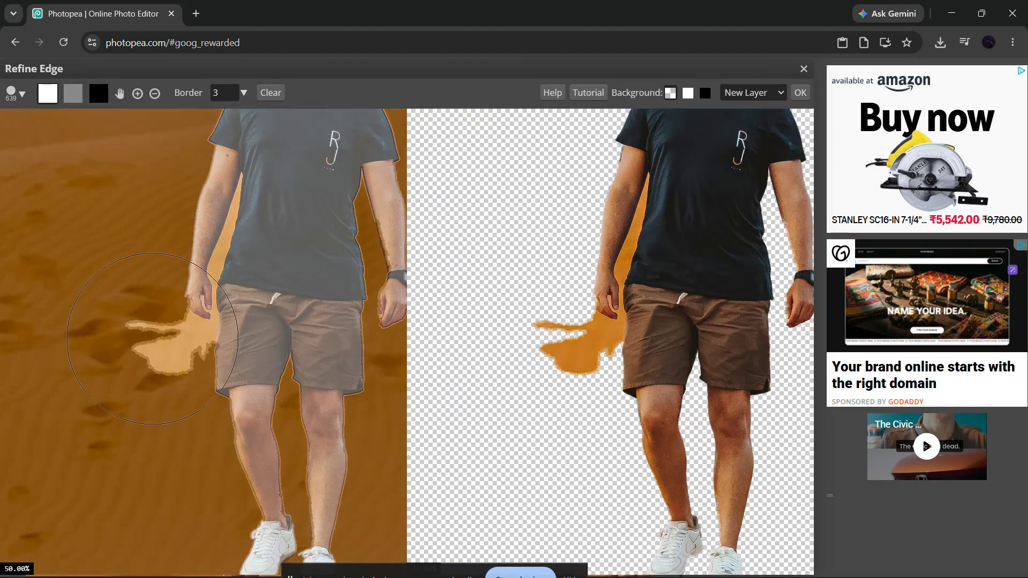
key(bracketleft)
key(bracketleft)
key(bracketleft)
key(bracketleft)
key(bracketleft)
key(bracketleft)
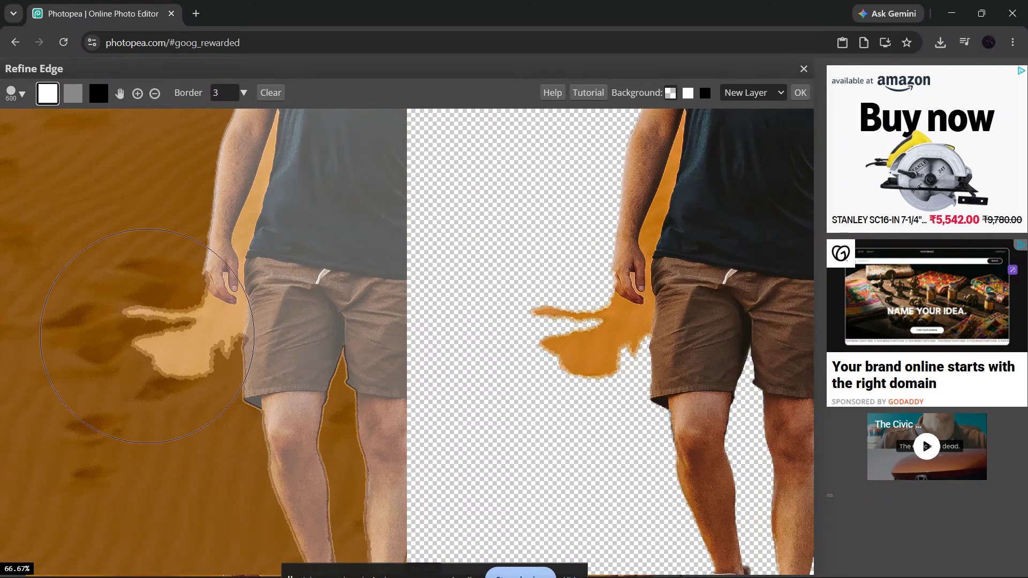
scroll(317, 281, up, 1)
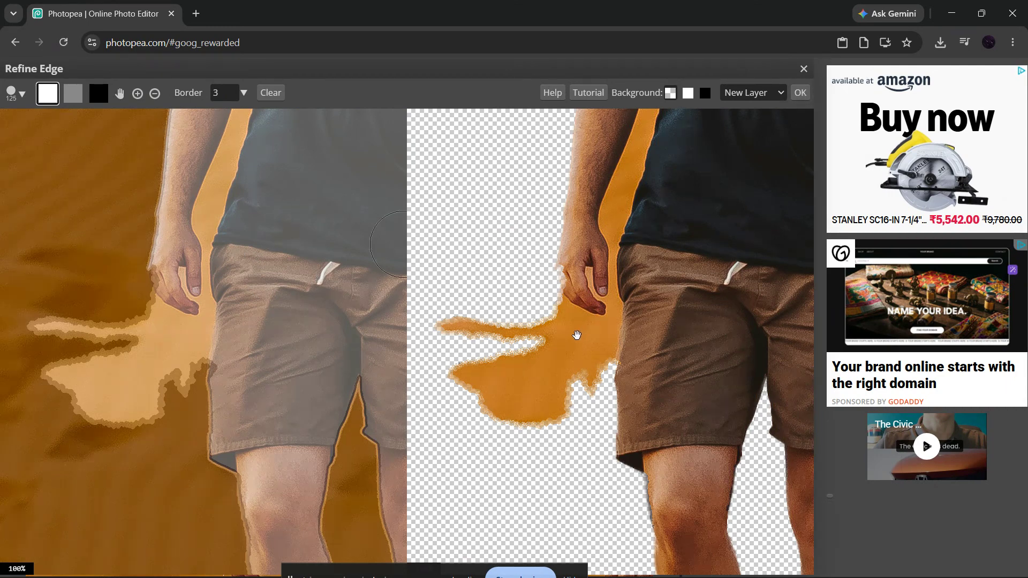
Step: Paint the leftover sand patch beside the hand black to exclude it, and output the cutout as a new layer
click(98, 93)
mouse_move(54, 327)
mouse_down()
mouse_move(86, 335)
mouse_move(115, 414)
mouse_move(126, 337)
mouse_move(155, 359)
mouse_move(161, 348)
mouse_move(134, 337)
mouse_move(155, 313)
mouse_move(185, 358)
mouse_move(168, 374)
mouse_move(179, 342)
mouse_move(150, 362)
mouse_up()
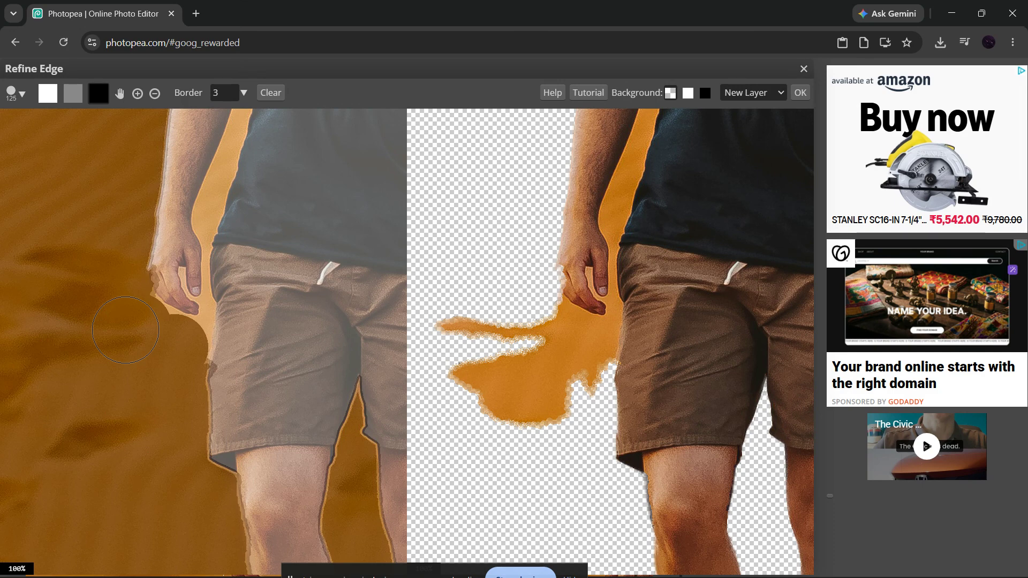
scroll(125, 330, down, 1)
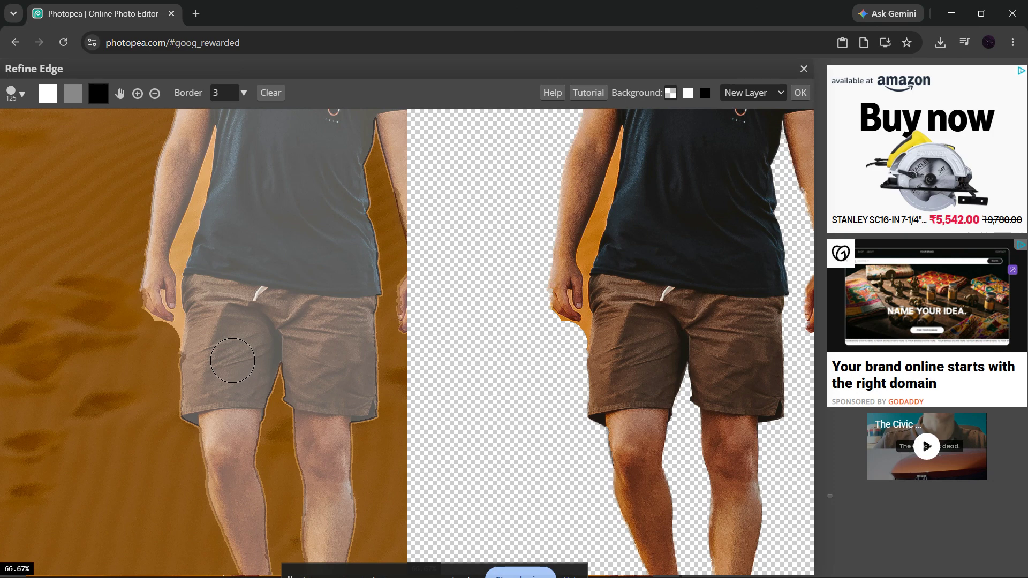
click(801, 93)
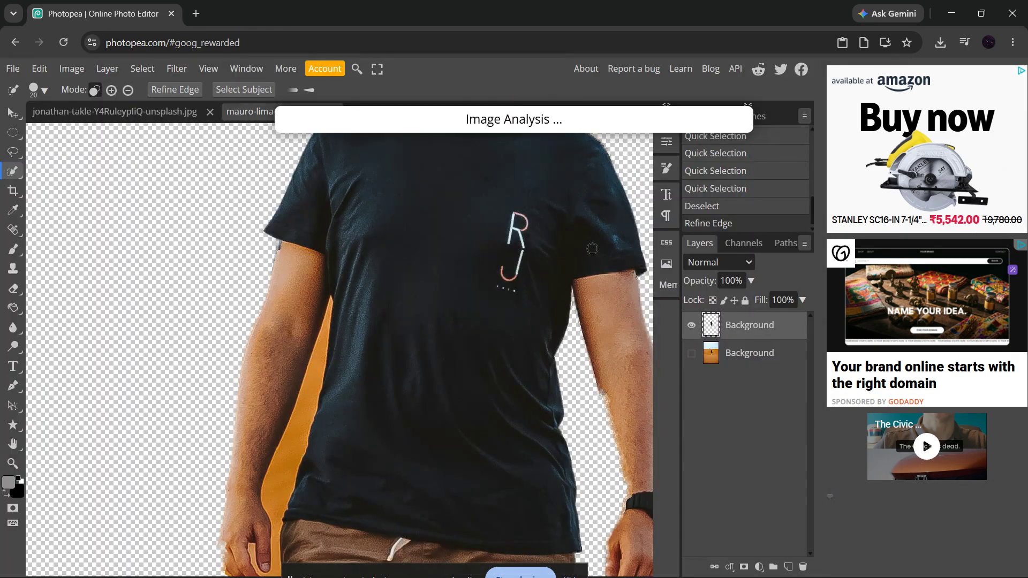